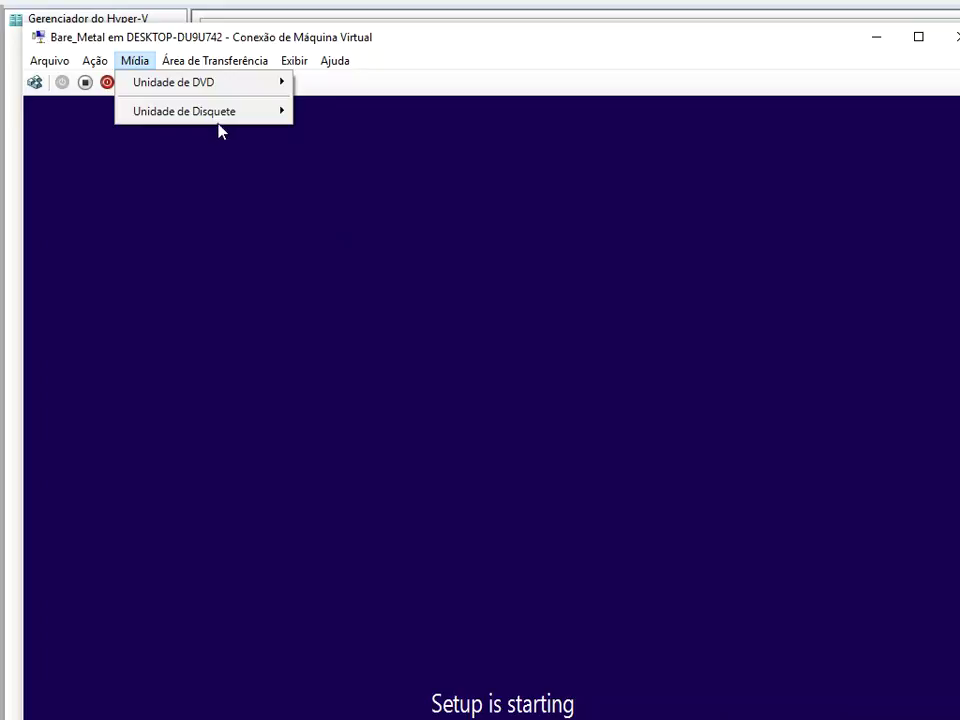
# Check which disk is inserted in the virtual machine's floppy drive
pyautogui.moveTo(240, 117)
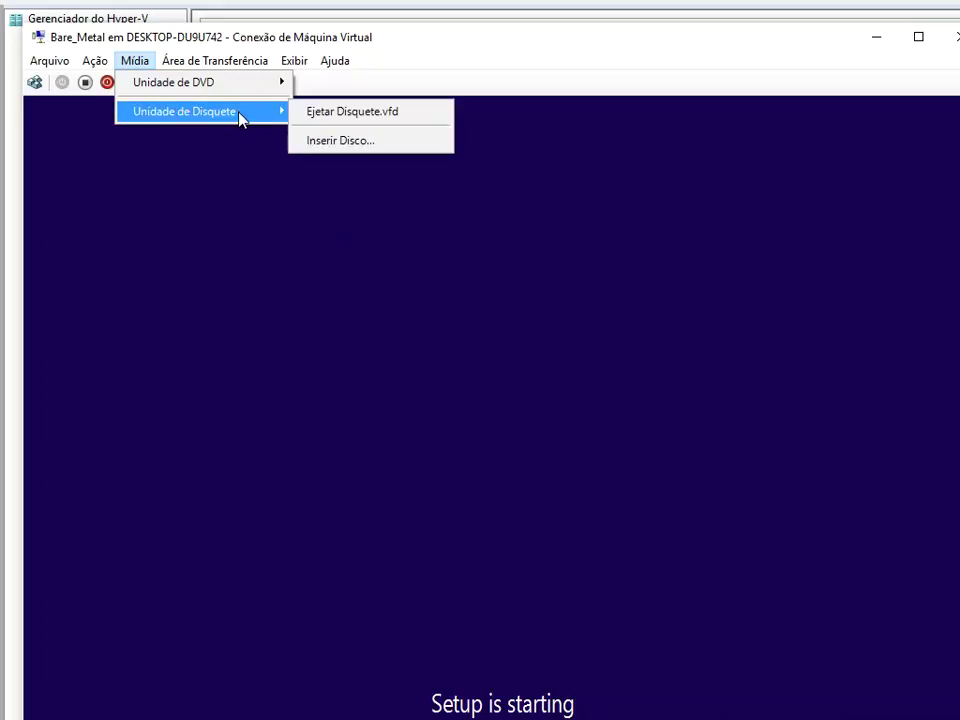
pyautogui.click(533, 424)
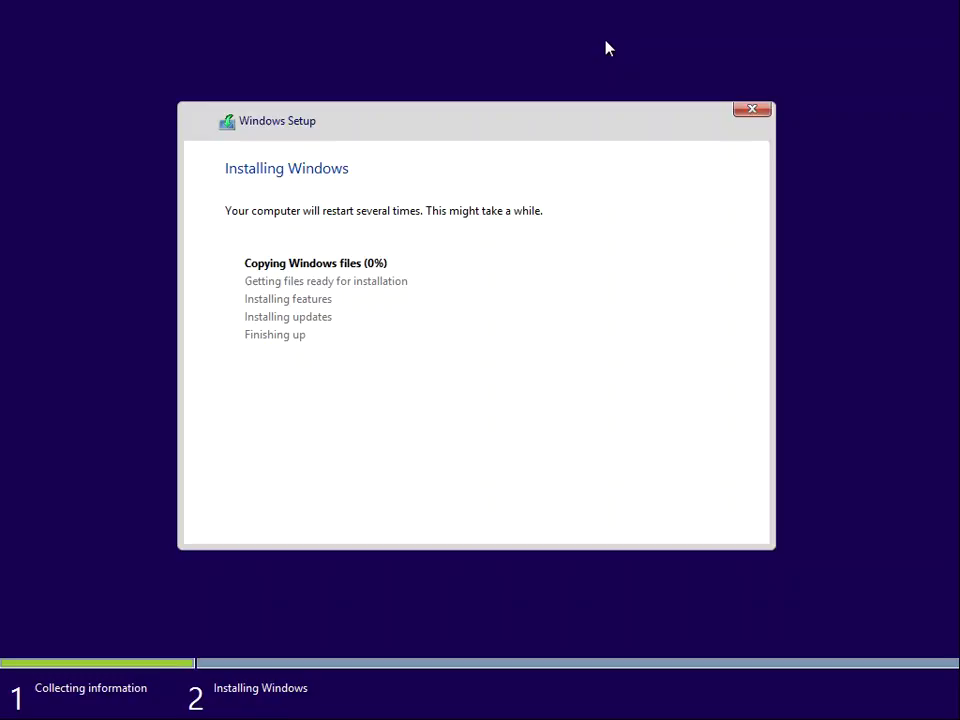
# Open a command prompt during Windows Setup and list the contents of drive A:
pyautogui.hotkey('shift', 'F10')
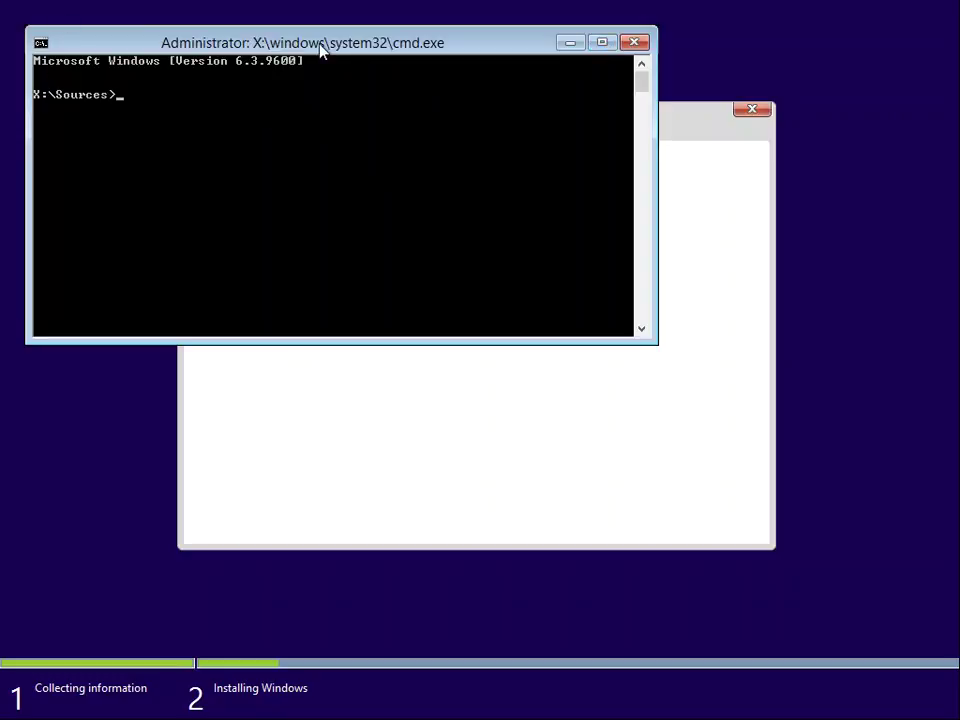
pyautogui.moveTo(322, 48); pyautogui.dragTo(398, 175)
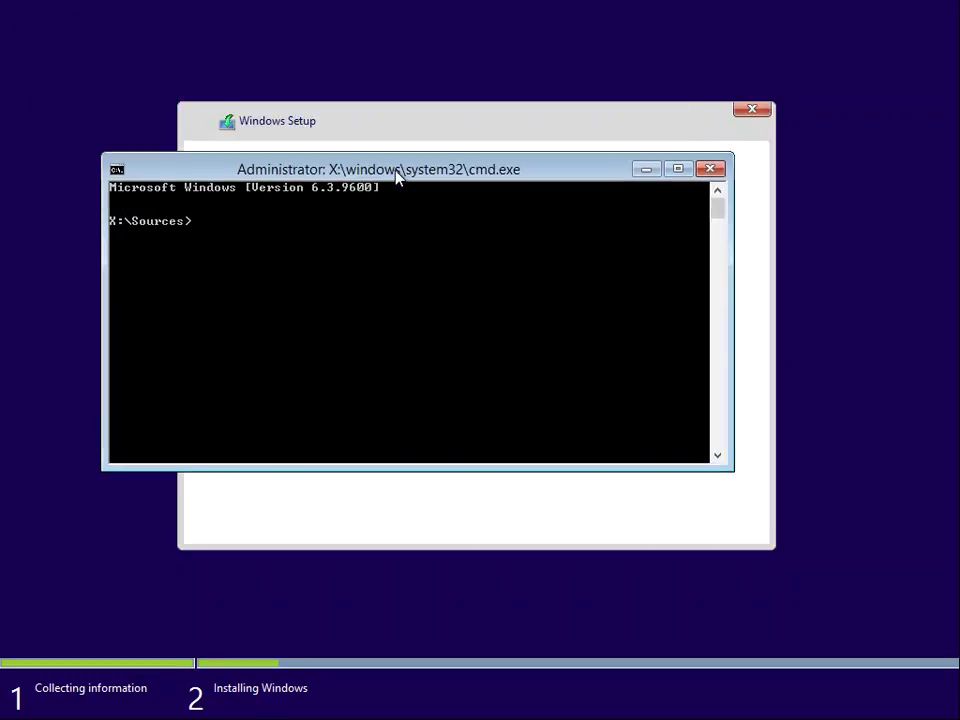
pyautogui.write('a:')
pyautogui.press('Return')
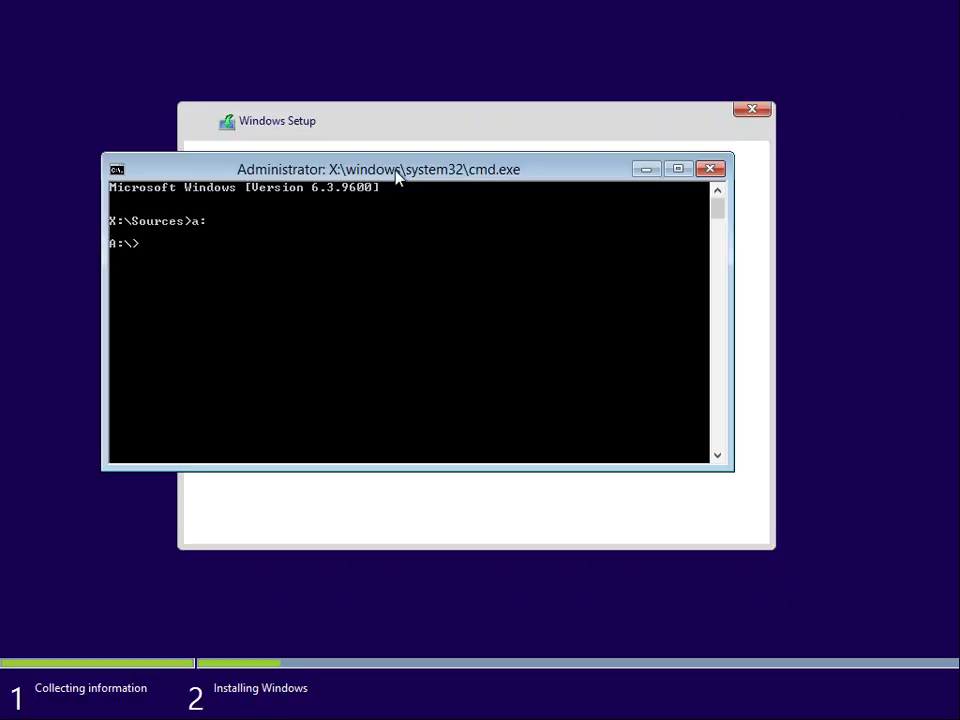
pyautogui.write('dir')
pyautogui.press('Return')
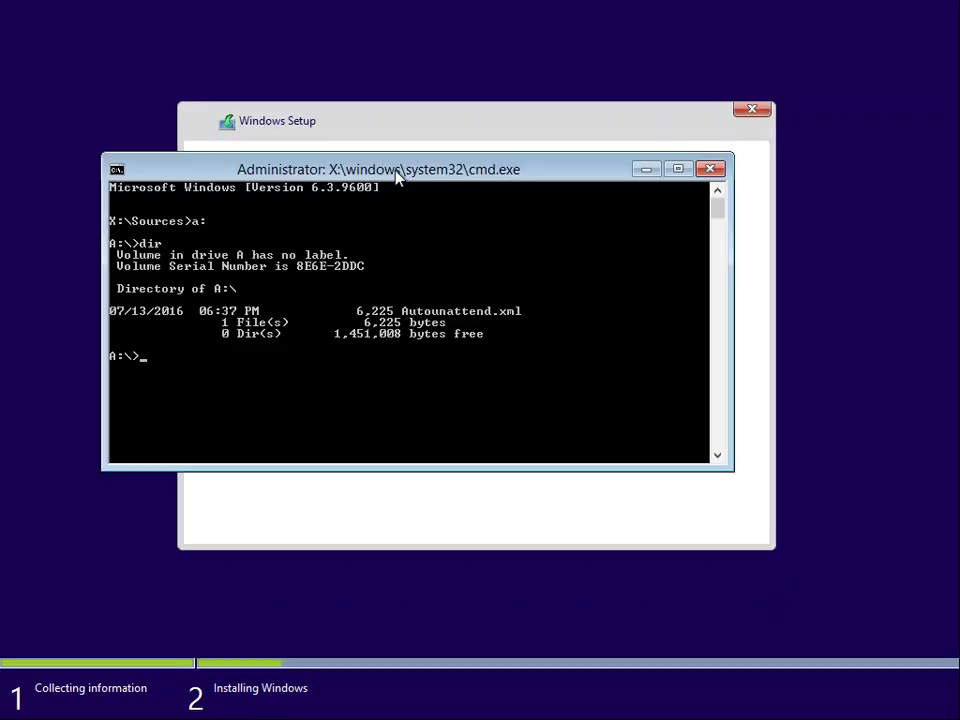
# Open Autounattend.xml from drive A: in Notepad, review the whole answer file, and close Notepad and the command prompt
pyautogui.write('notepad auto')
pyautogui.press('Tab')
pyautogui.press('Return')
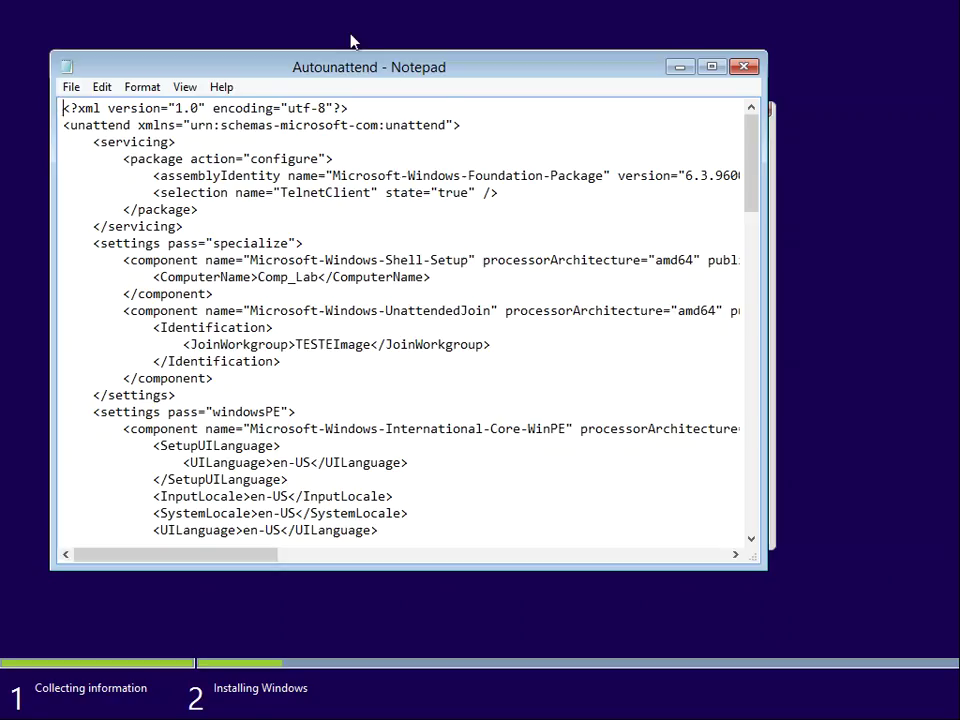
pyautogui.moveTo(756, 157); pyautogui.dragTo(851, 460)
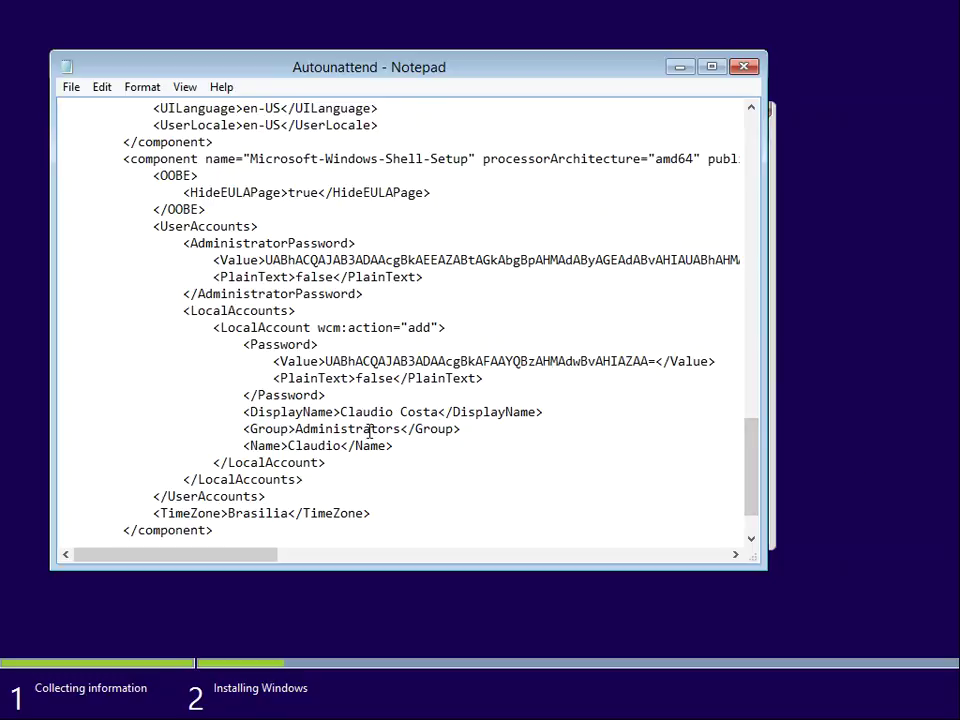
pyautogui.moveTo(750, 456); pyautogui.dragTo(750, 107)
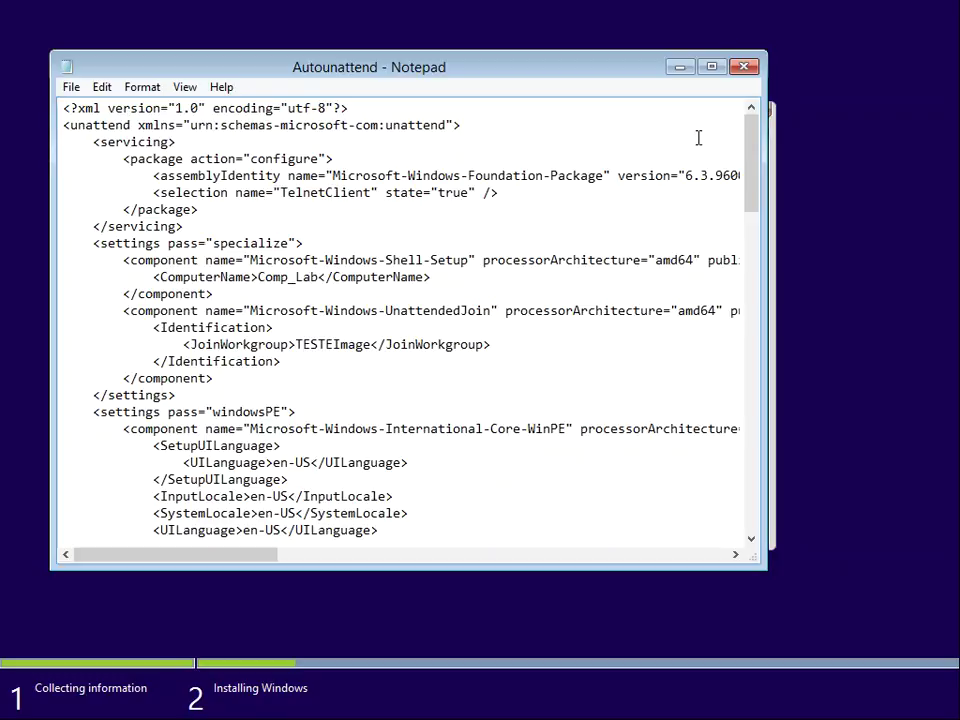
pyautogui.click(744, 68)
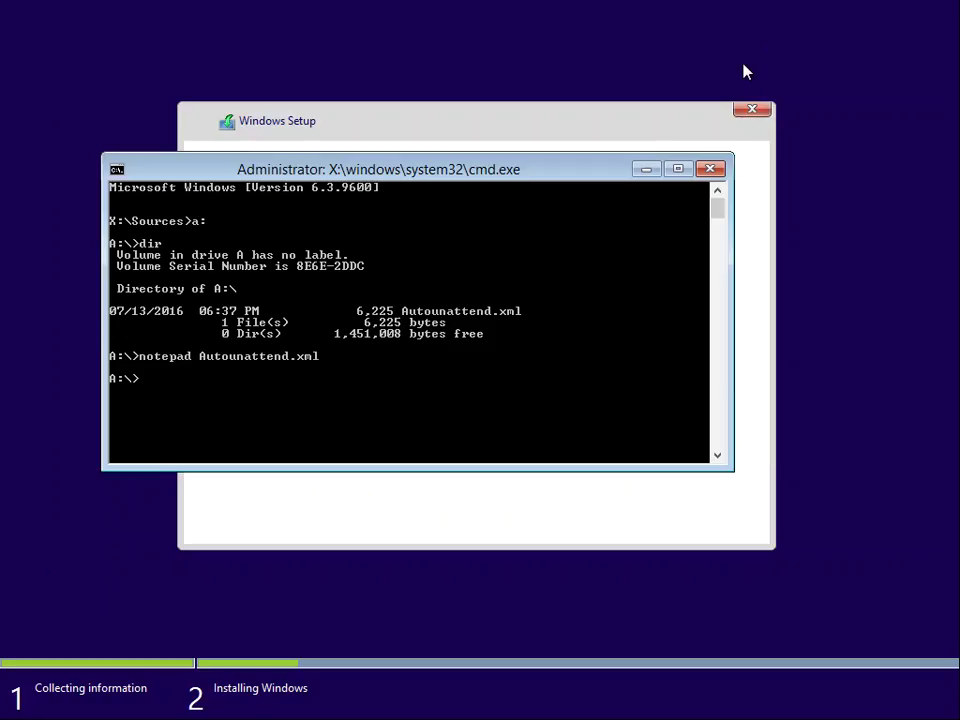
pyautogui.click(712, 170)
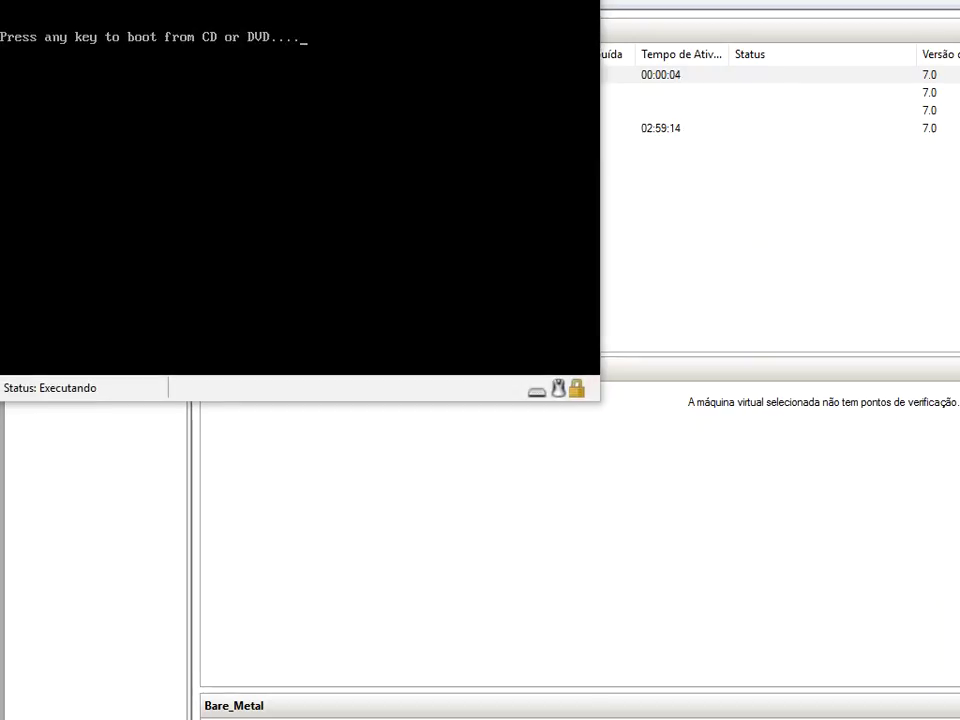
# Finish the Windows setup with the express settings and sign in to the local account by entering its password
pyautogui.press('Return')
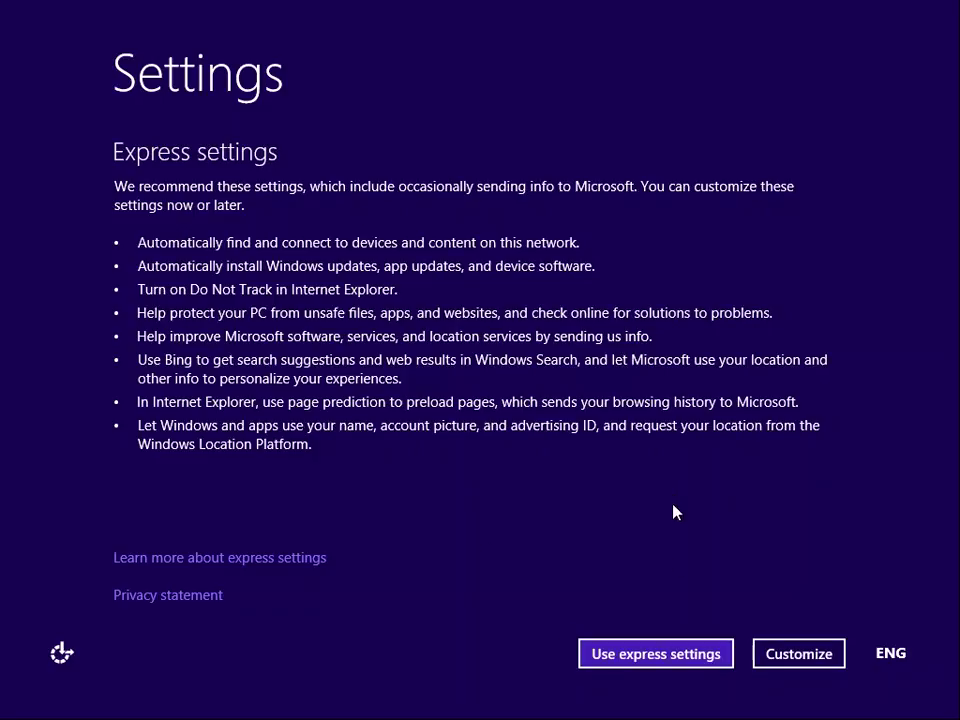
pyautogui.click(655, 656)
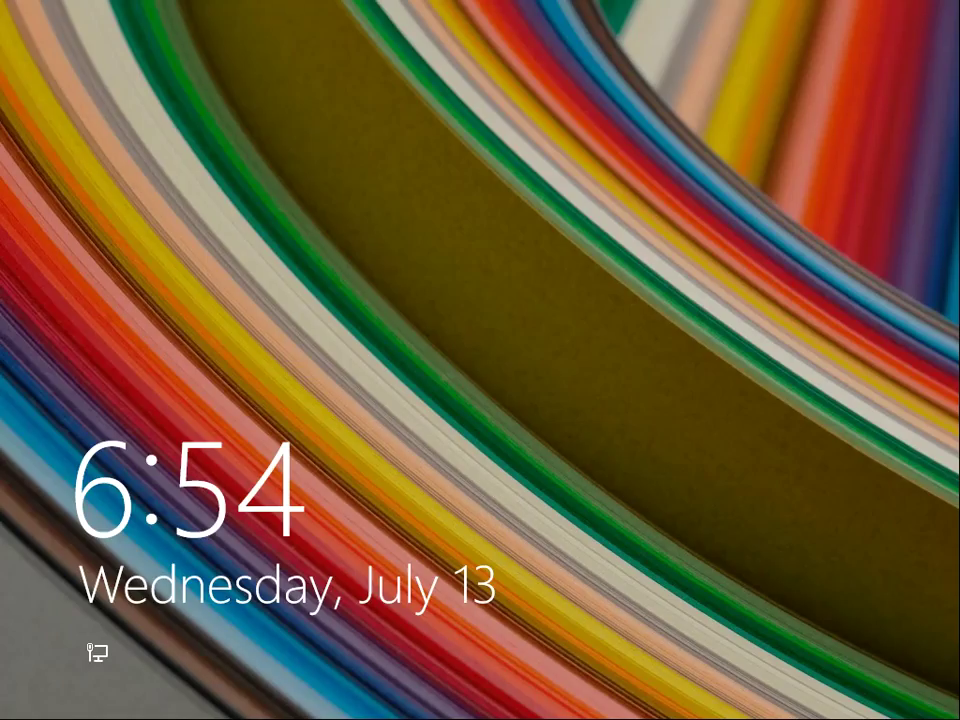
pyautogui.click(776, 396)
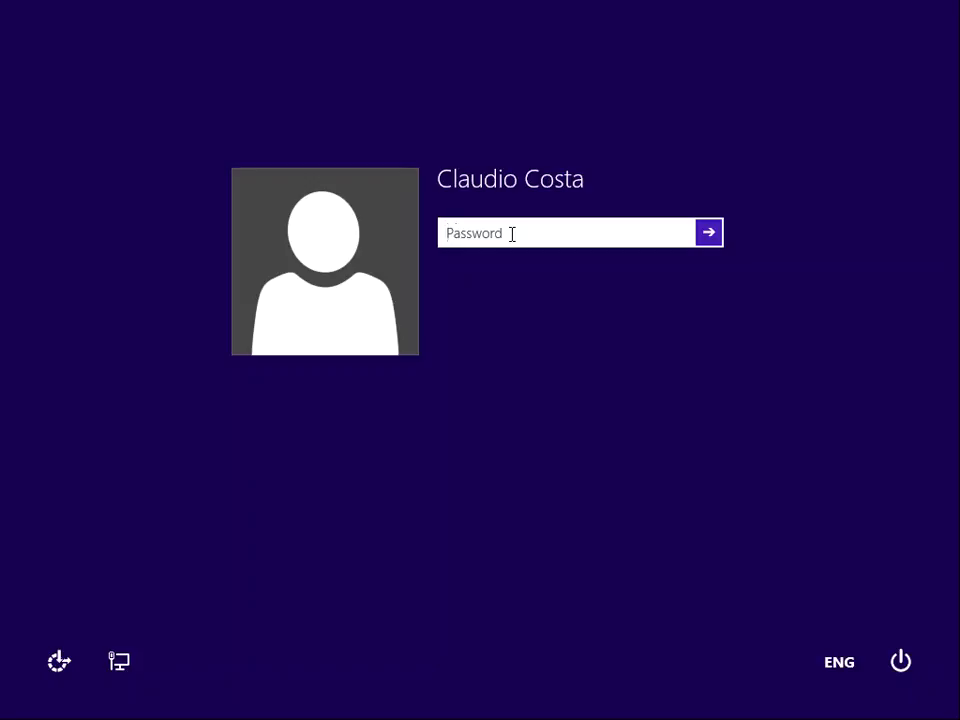
pyautogui.write('•••••')
pyautogui.press('Return')
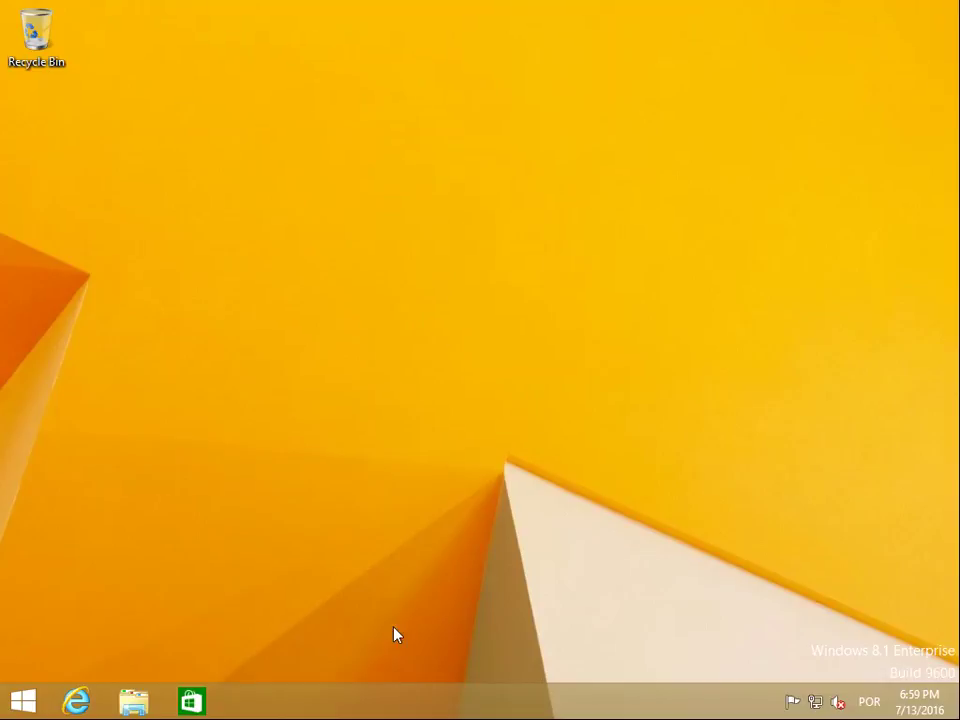
# Open Computer Management for This PC and display the Users folder under Local Users and Groups
pyautogui.click(133, 701)
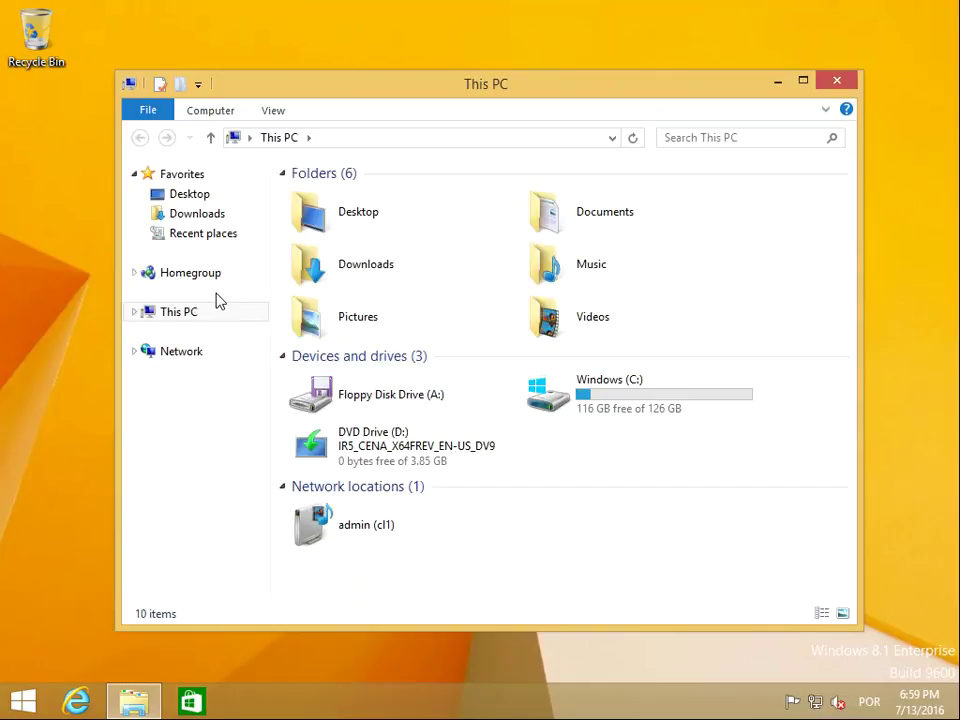
pyautogui.rightClick(166, 305)
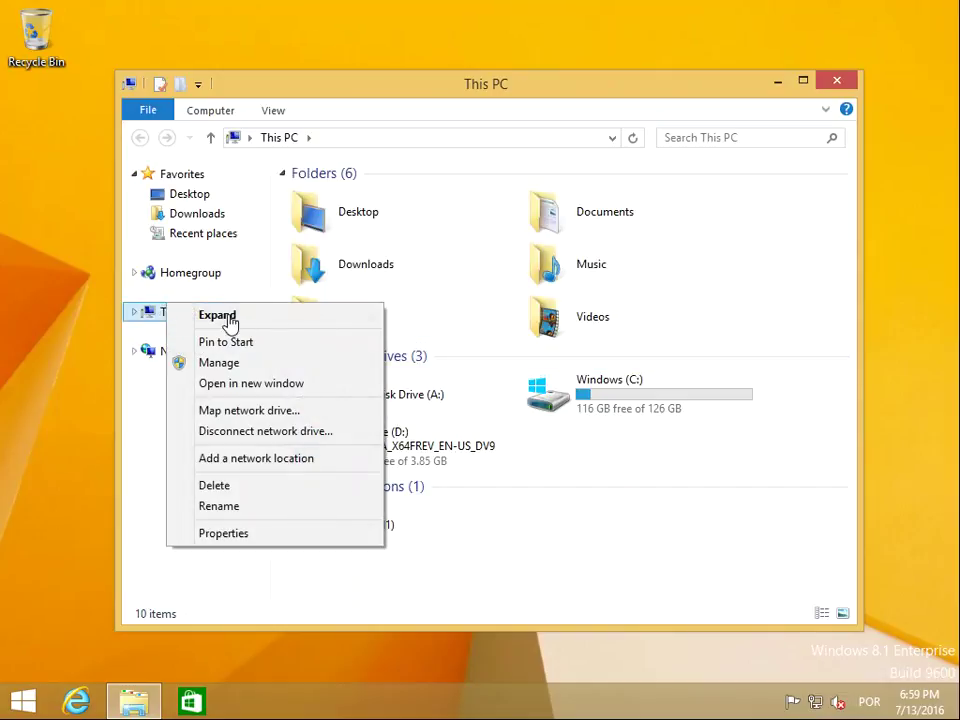
pyautogui.click(233, 366)
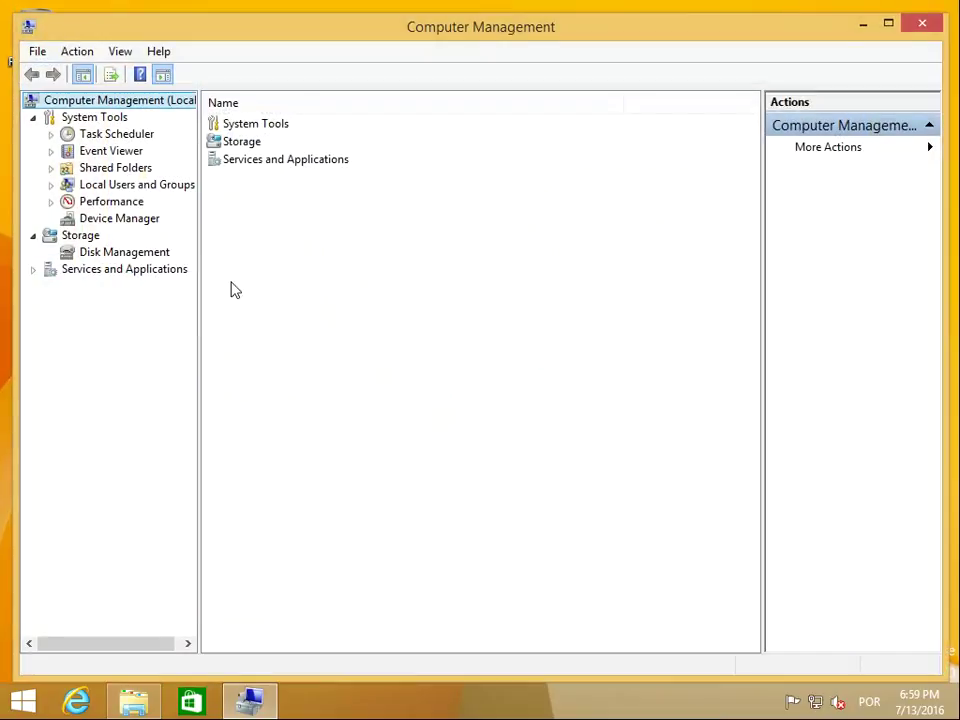
pyautogui.doubleClick(118, 186)
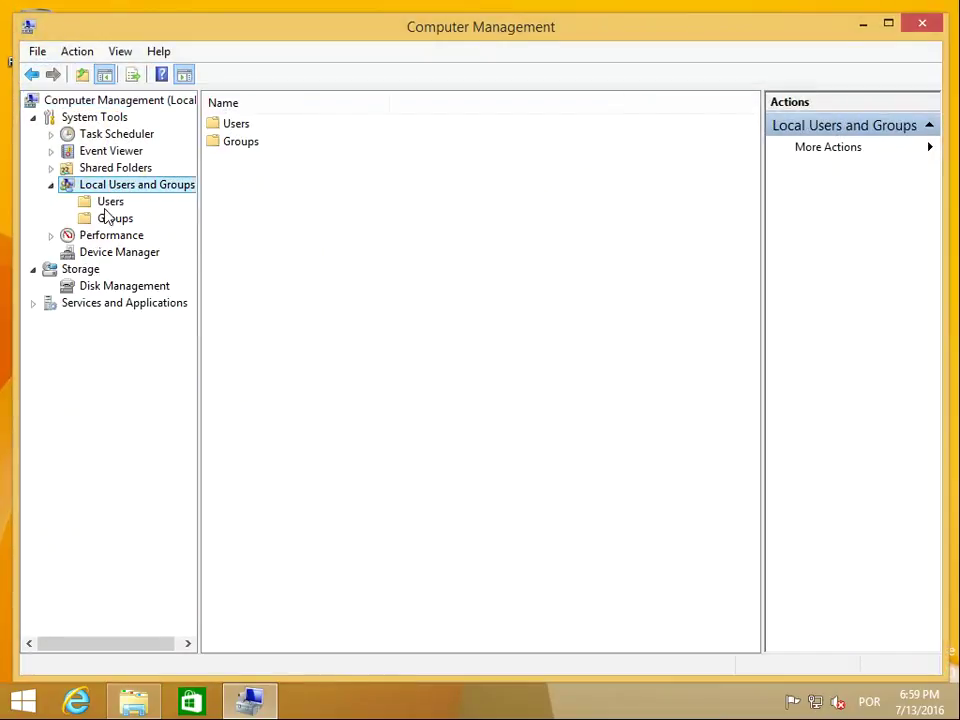
pyautogui.click(108, 203)
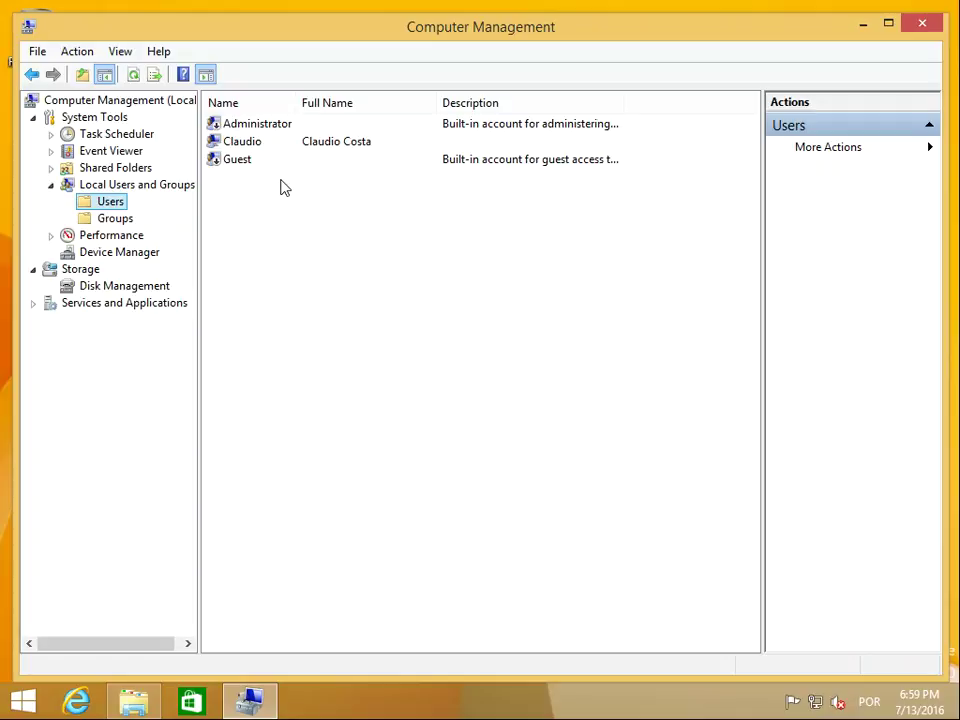
# Check the group memberships of the non-built-in user account, cancel its properties, and minimize Computer Management
pyautogui.doubleClick(336, 141)
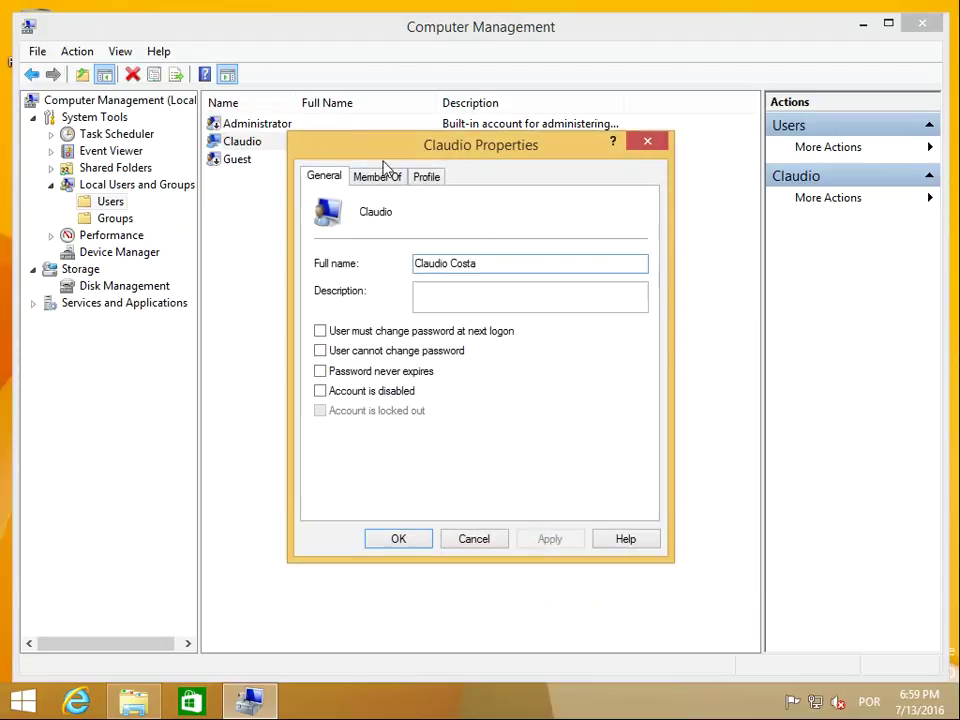
pyautogui.click(379, 176)
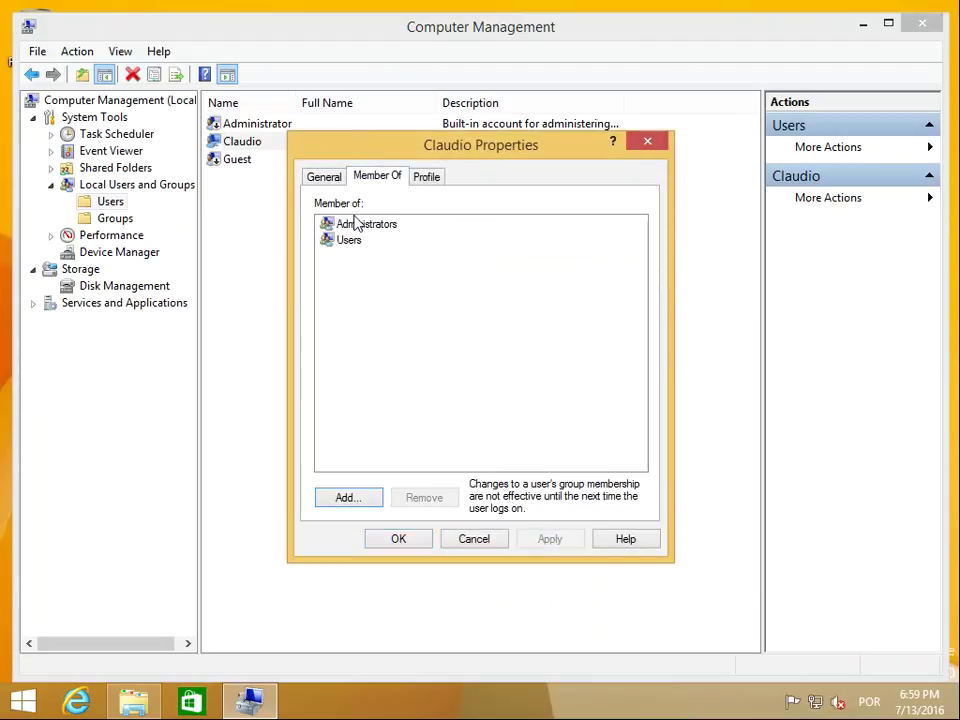
pyautogui.click(476, 539)
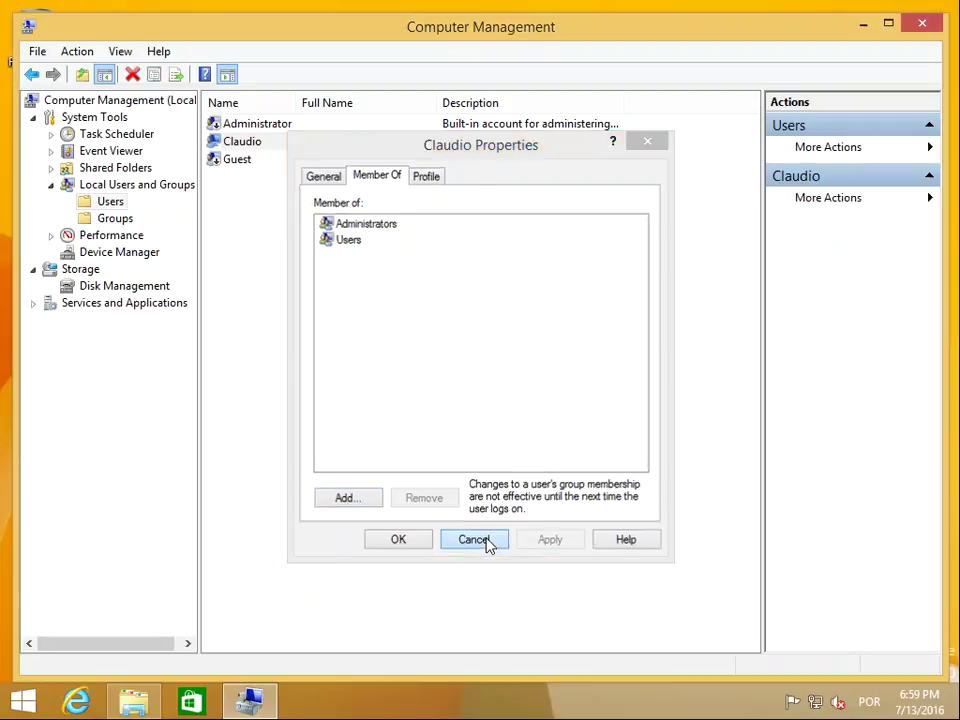
pyautogui.click(864, 24)
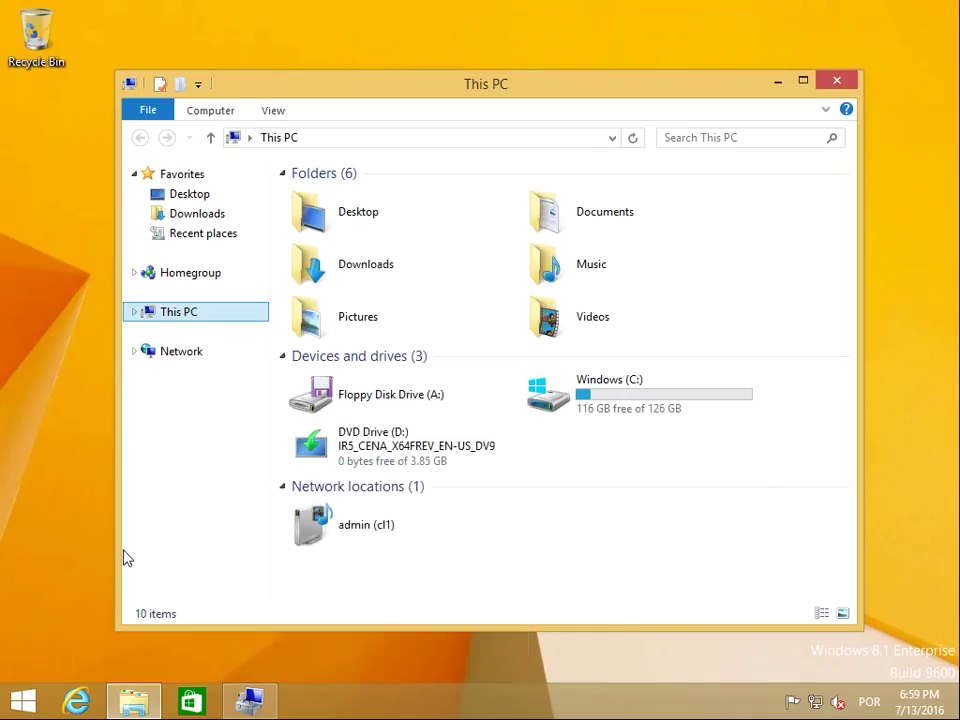
# Check the Telnet Client entry in Windows Features through Control Panel's Programs and Features, and close the list without changes
pyautogui.rightClick(20, 698)
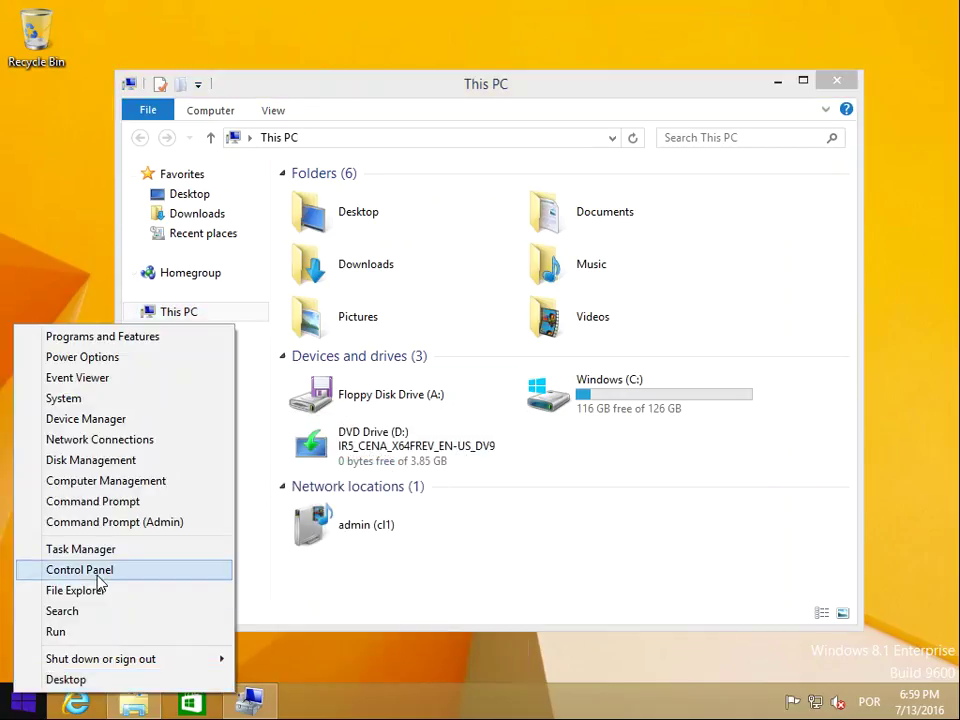
pyautogui.click(103, 576)
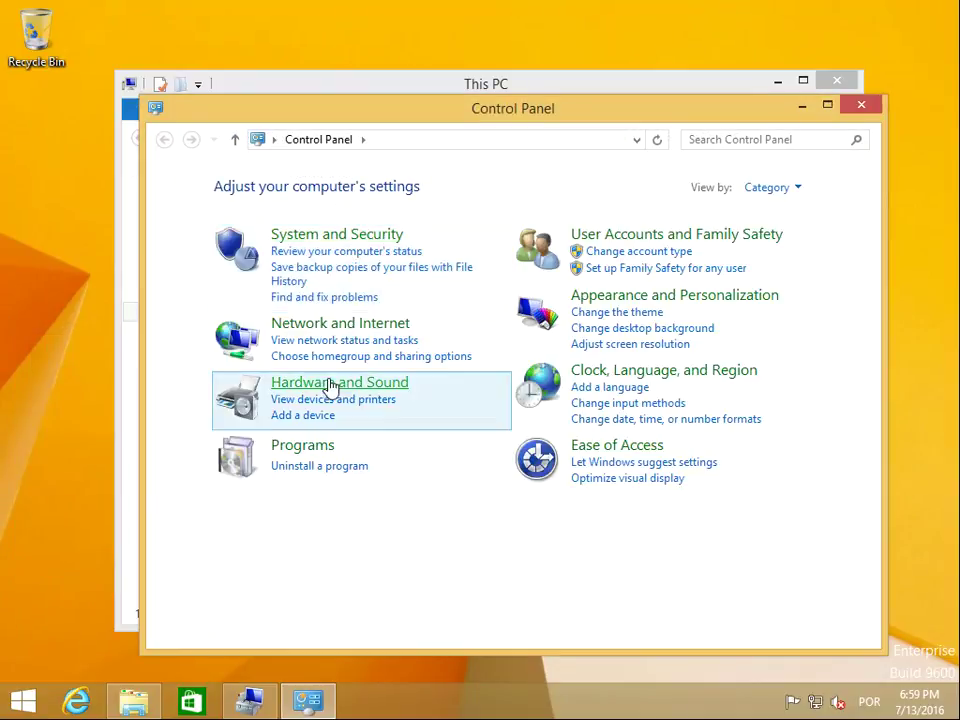
pyautogui.click(300, 456)
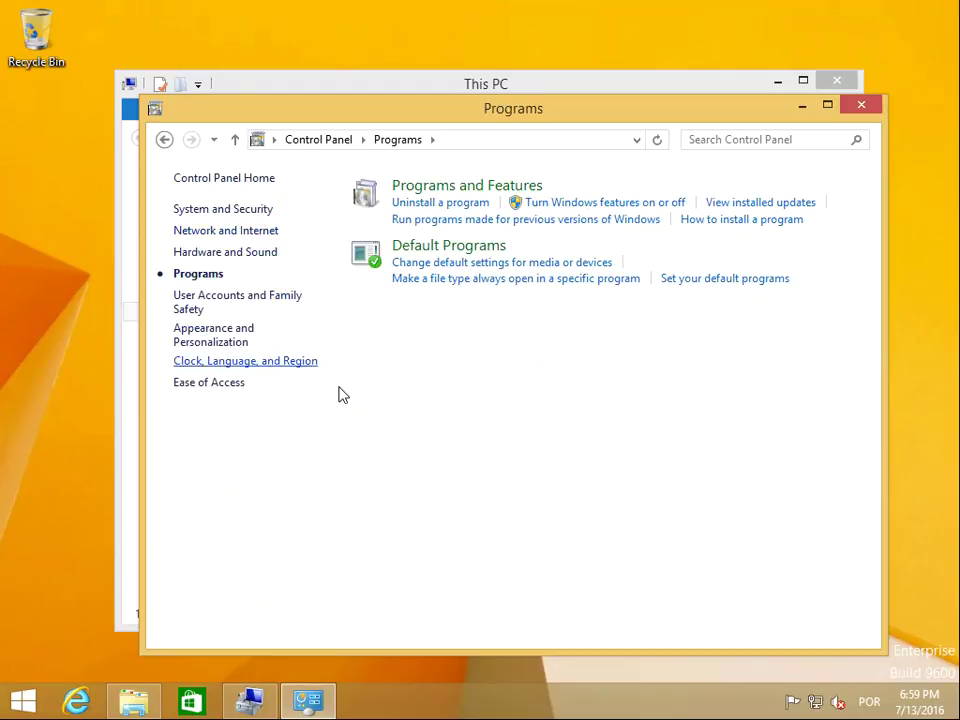
pyautogui.click(462, 190)
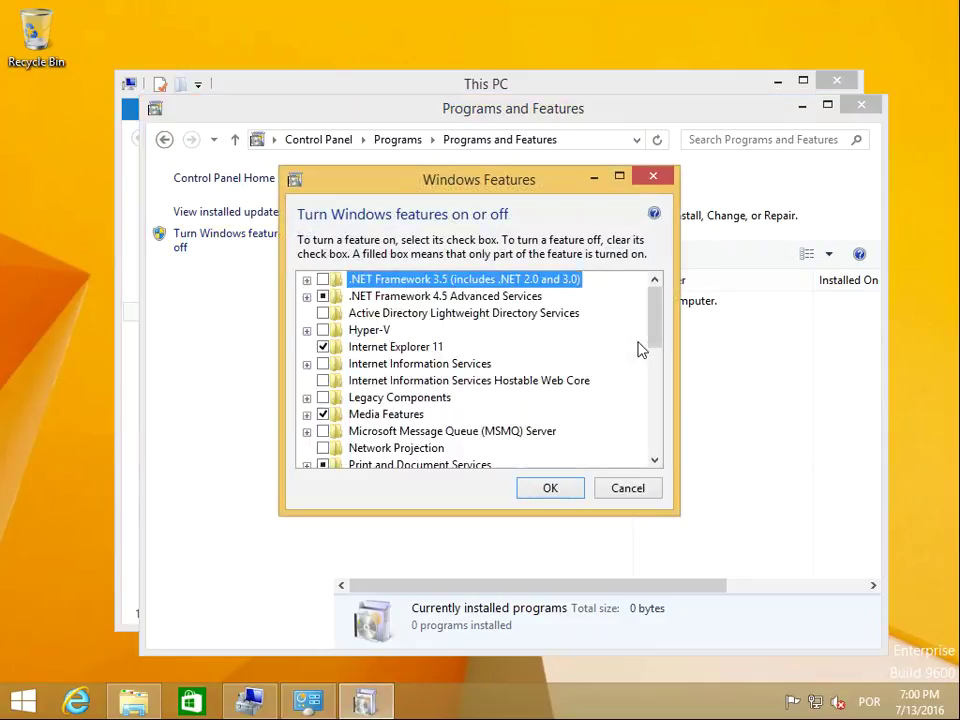
pyautogui.moveTo(658, 321); pyautogui.dragTo(658, 379)
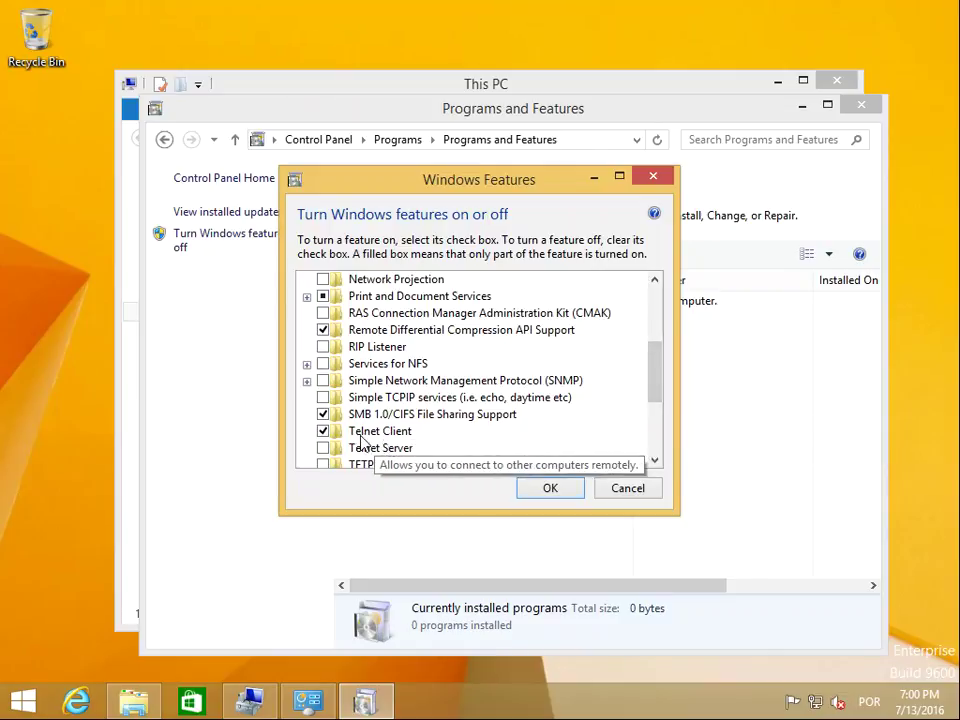
pyautogui.click(622, 489)
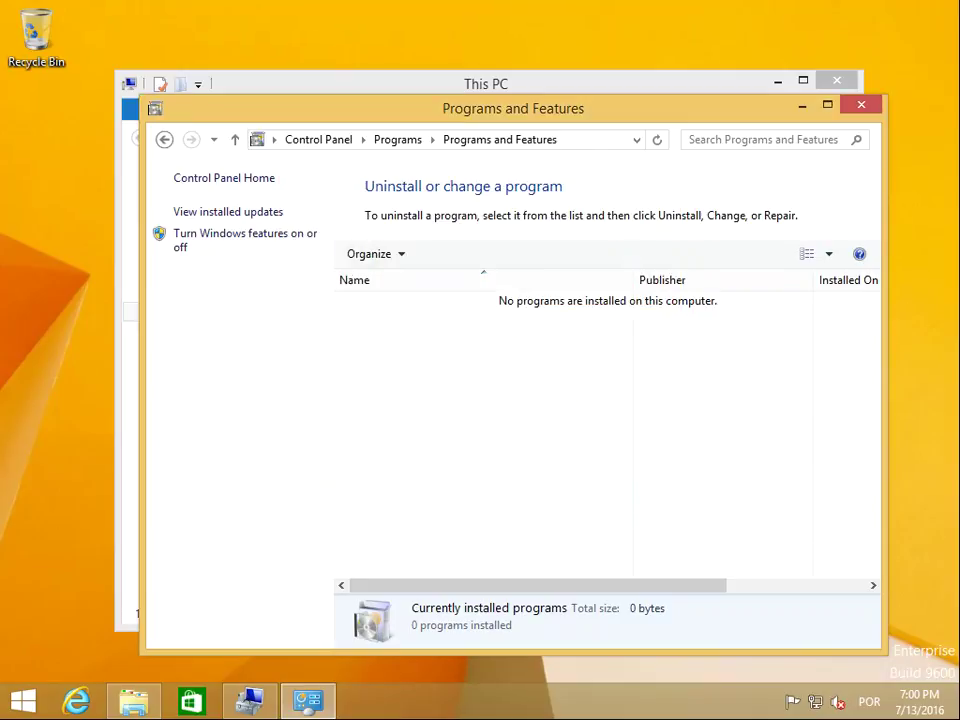
# Open the system properties of This PC to check the computer name and workgroup
pyautogui.click(130, 702)
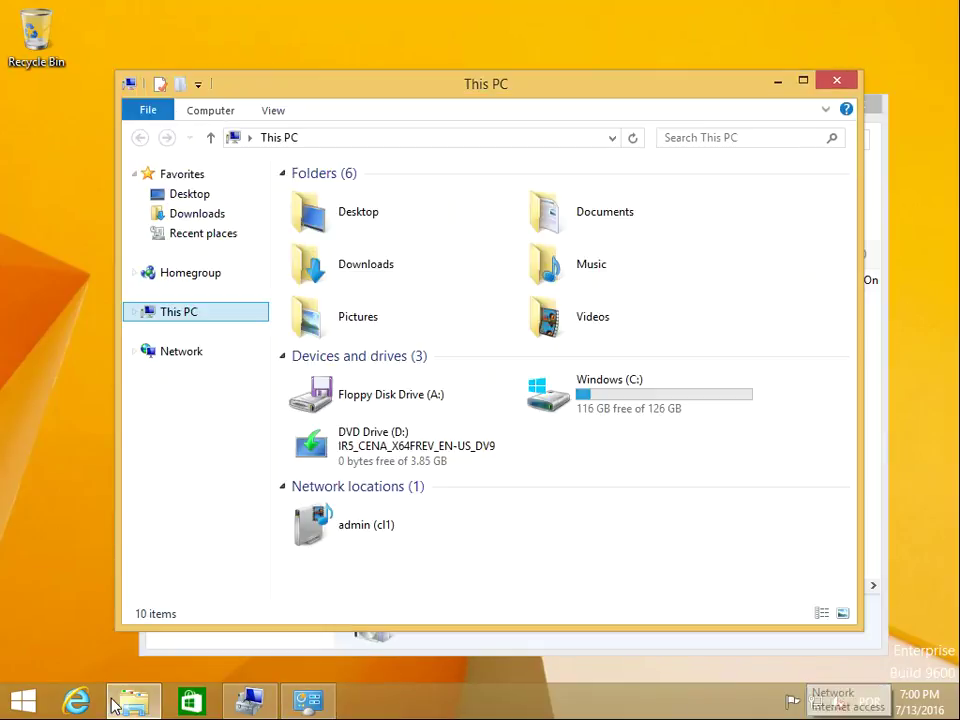
pyautogui.rightClick(167, 314)
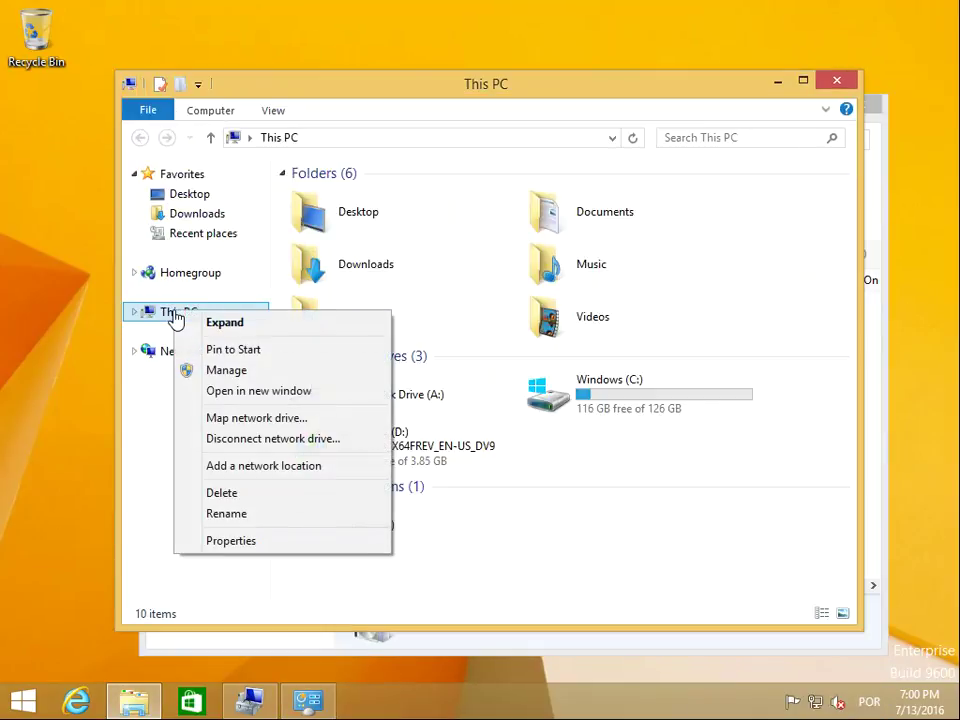
pyautogui.click(258, 541)
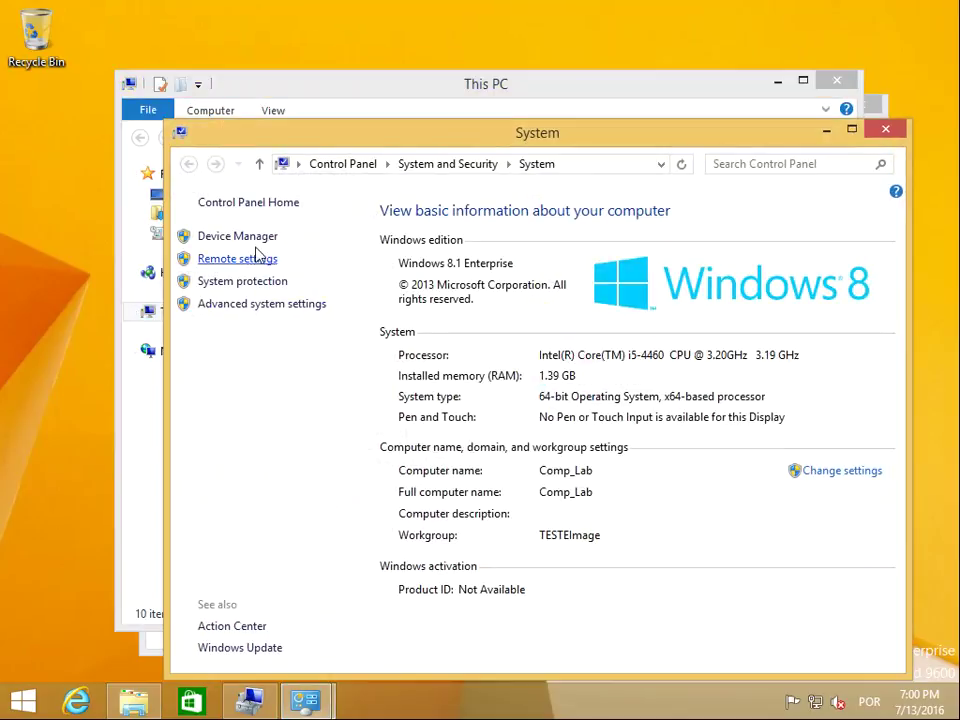